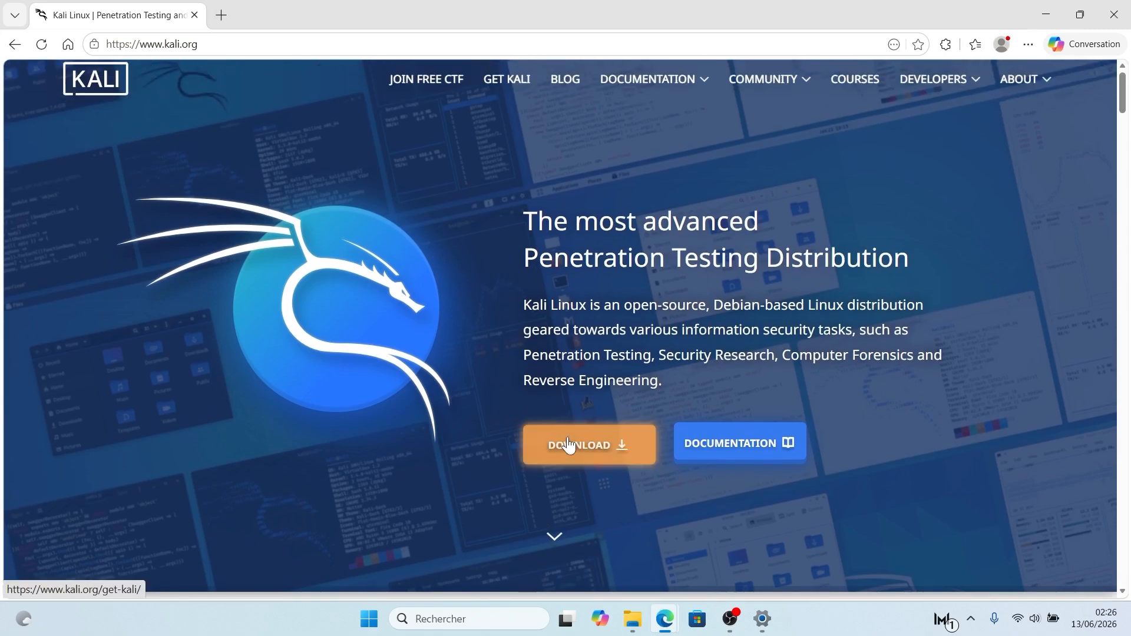
Download the recommended pre-built Kali Linux virtual machine image for VirtualBox from the Kali download page
left_click(568, 443)
scroll(592, 284, "down", 1)
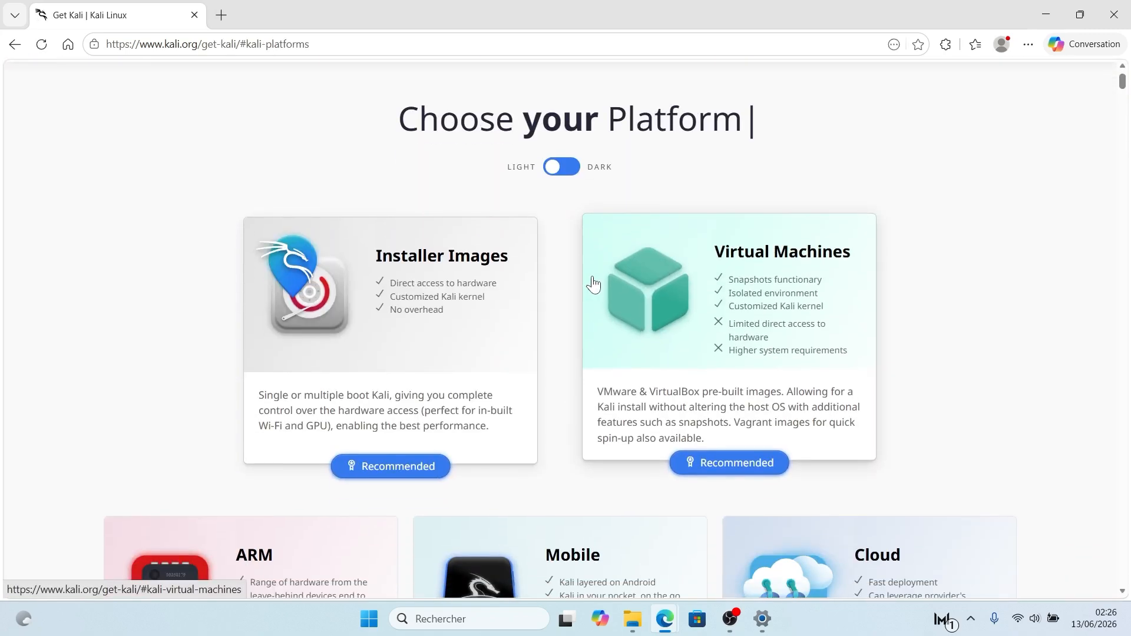
left_click(749, 361)
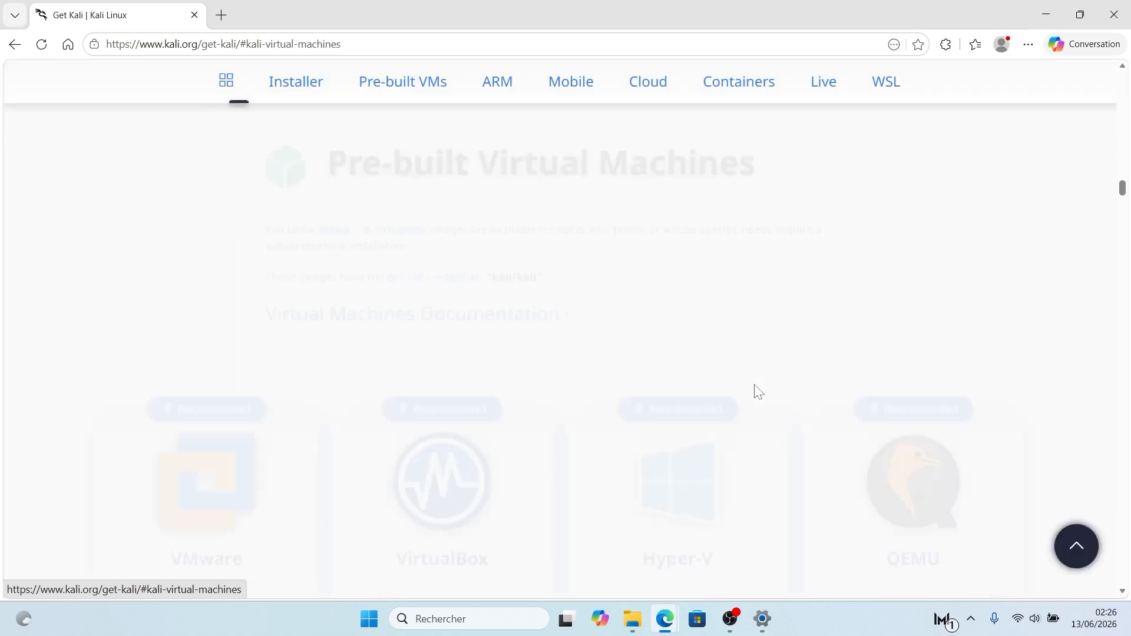
scroll(586, 228, "down", 3)
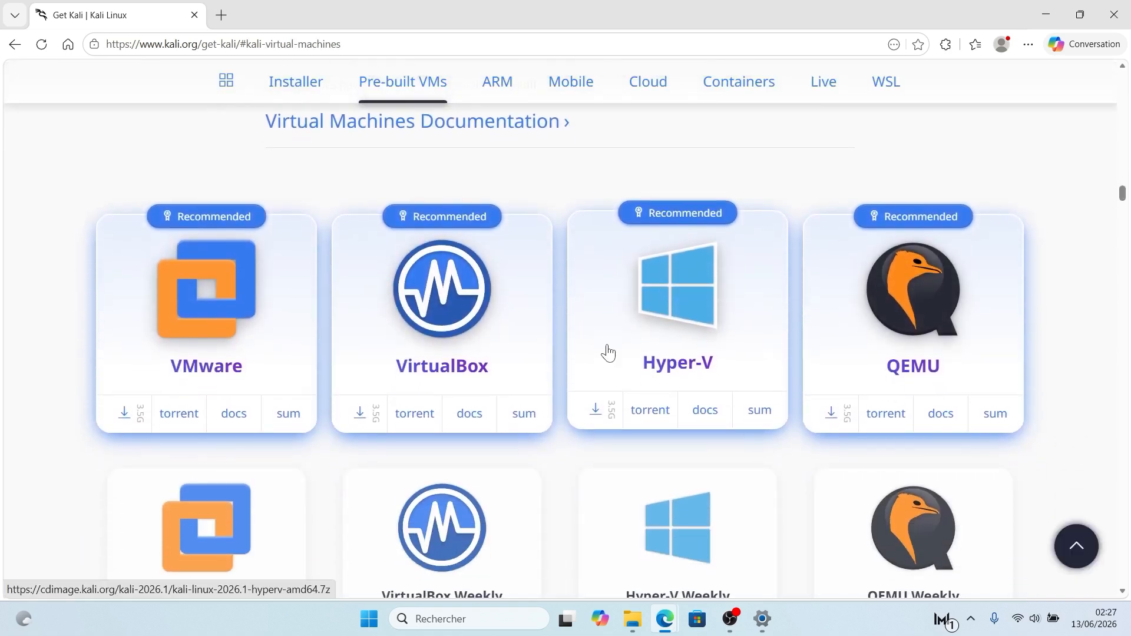
left_click(360, 419)
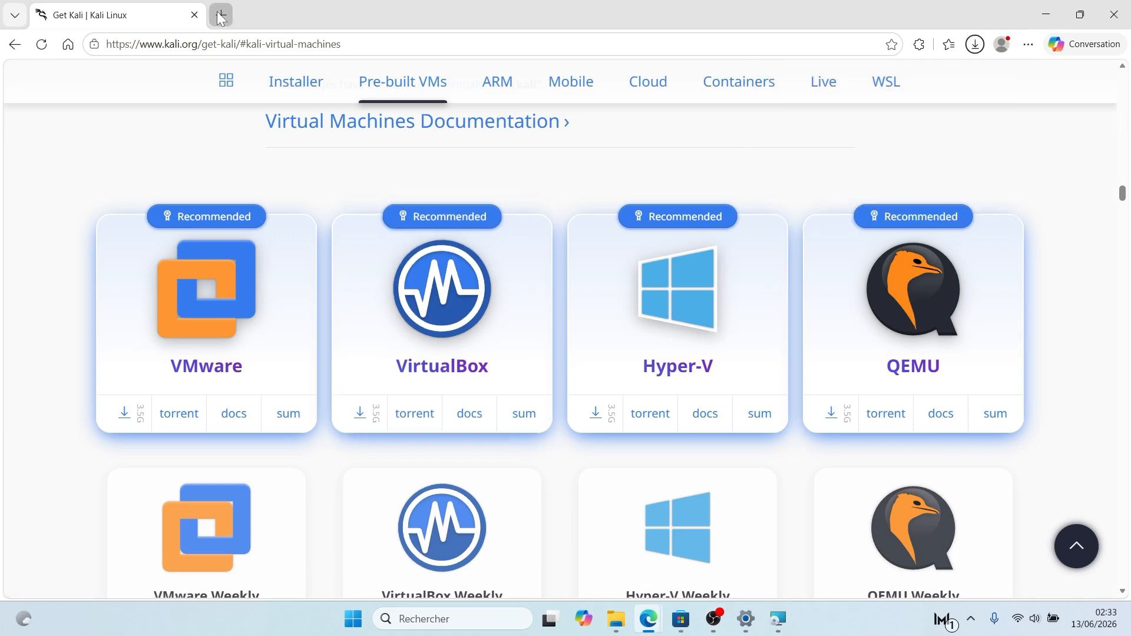
Open virtualbox.org in a new browser tab
left_click(220, 18)
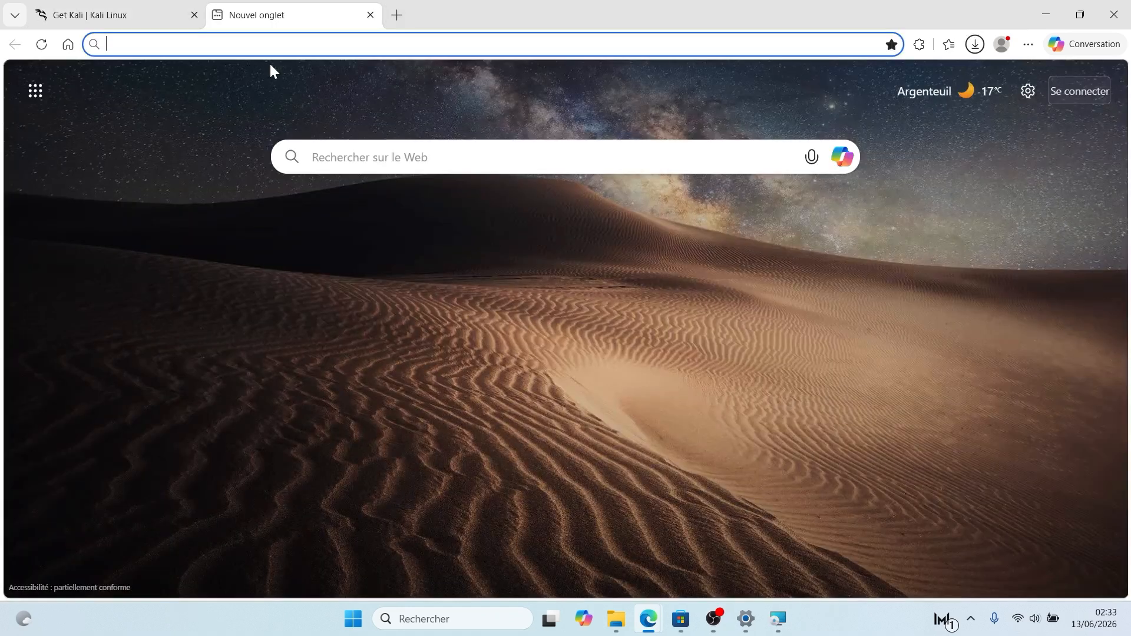
type("vir")
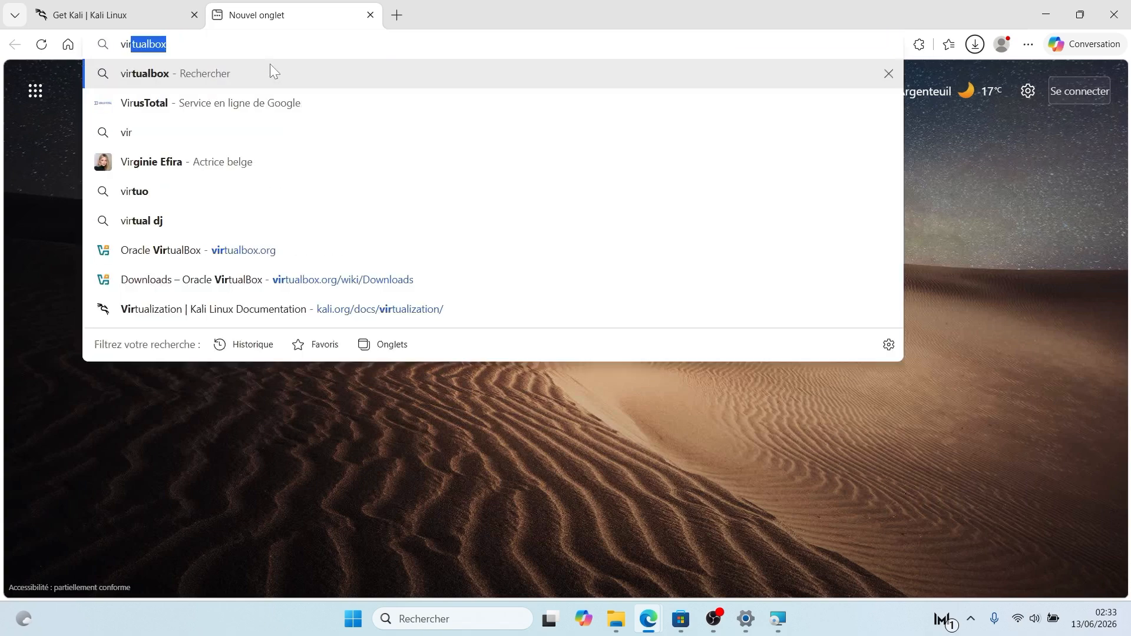
type("tualbox.o")
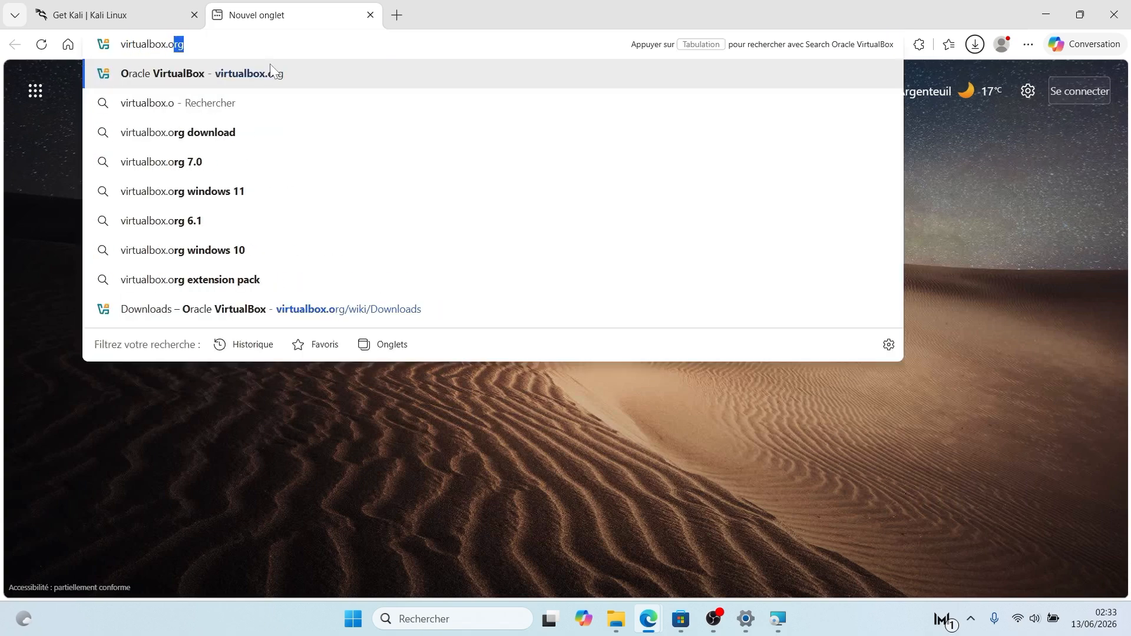
type("rg")
key("Return")
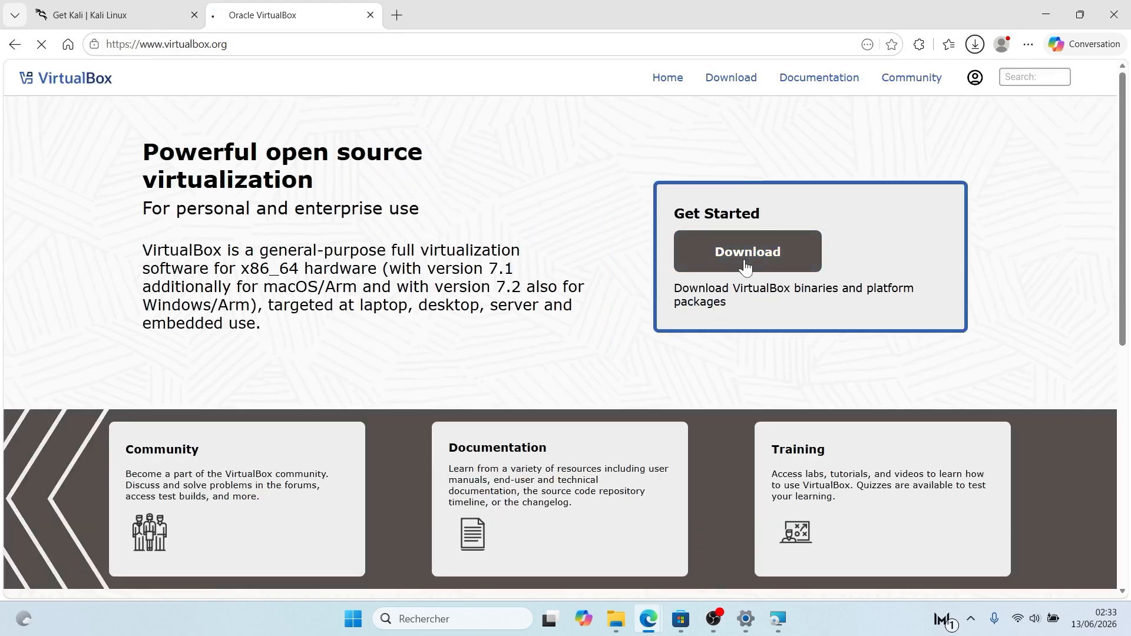
Download the VirtualBox 7.2.8 platform package for Windows hosts from the VirtualBox downloads page
left_click(745, 265)
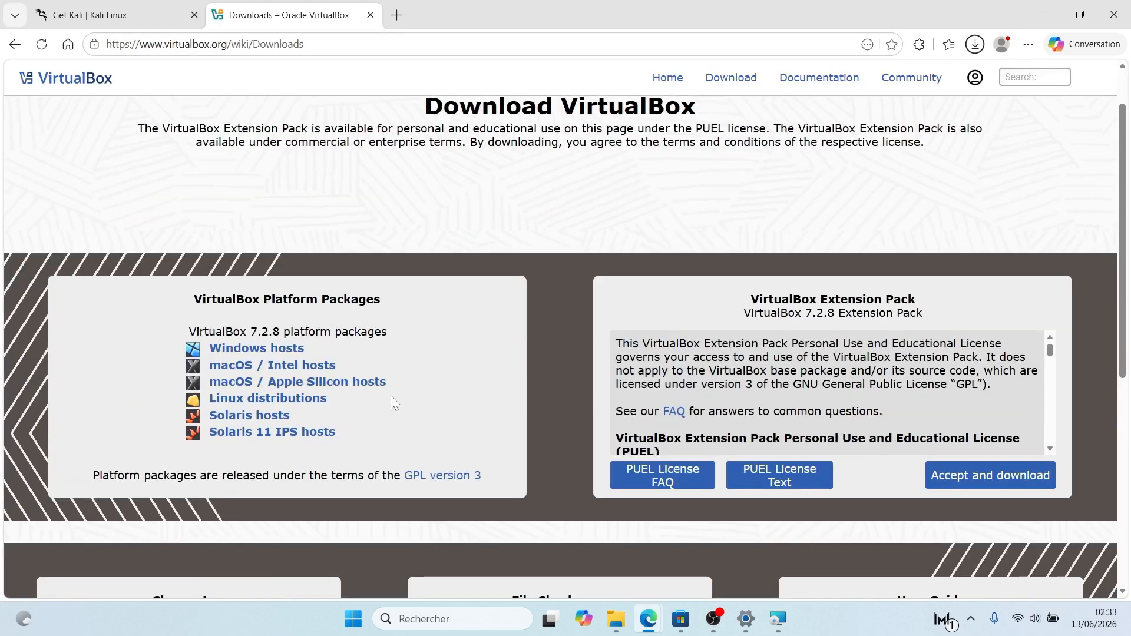
left_click(263, 391)
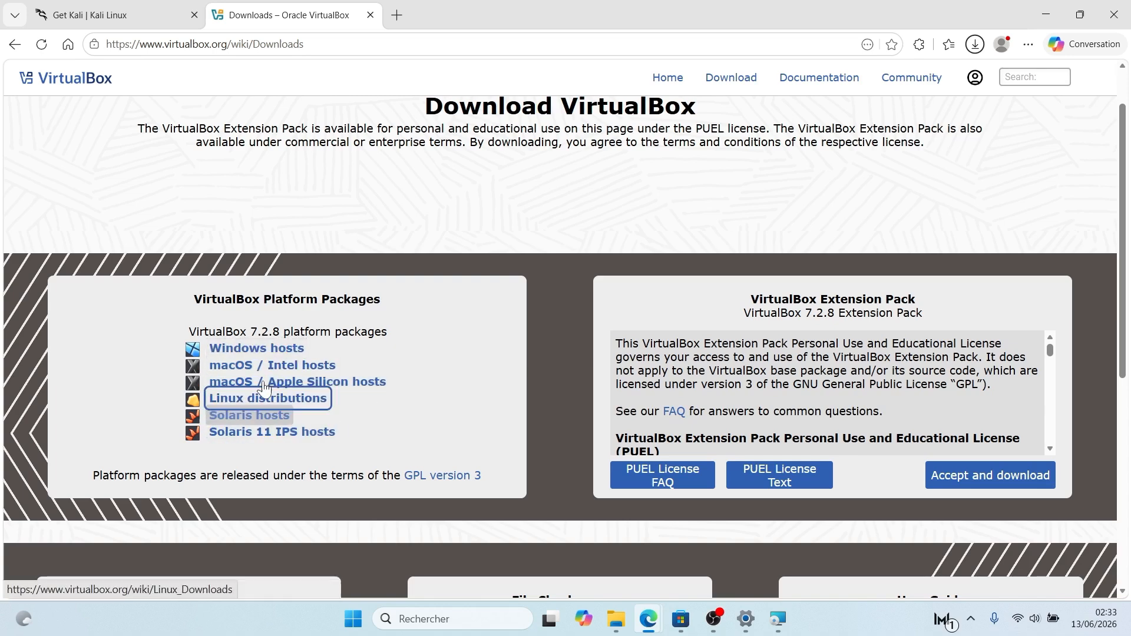
left_click(253, 349)
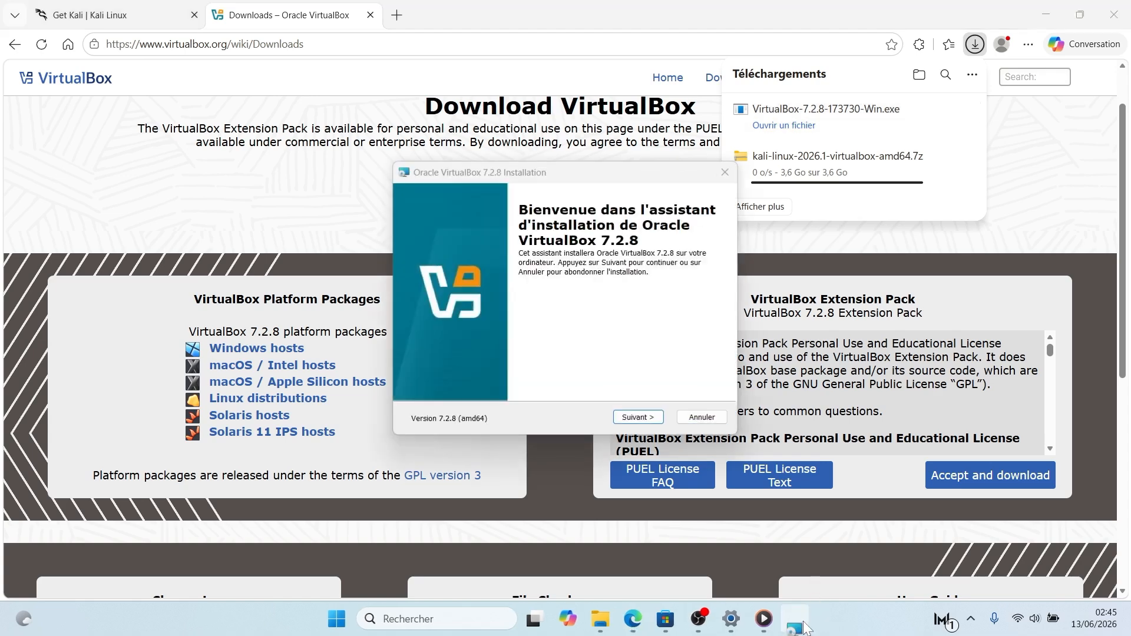
Accept the licence terms in the VirtualBox 7.2.8 installer, keep the default features, and agree to the network interfaces and missing dependencies warnings
left_click(638, 418)
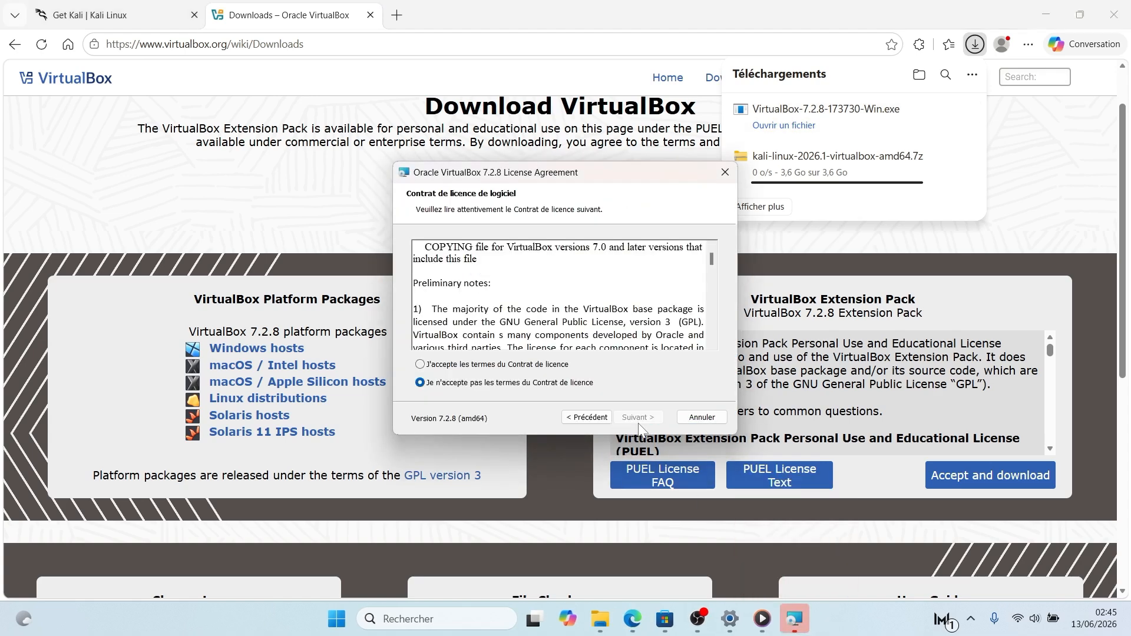
left_click(455, 364)
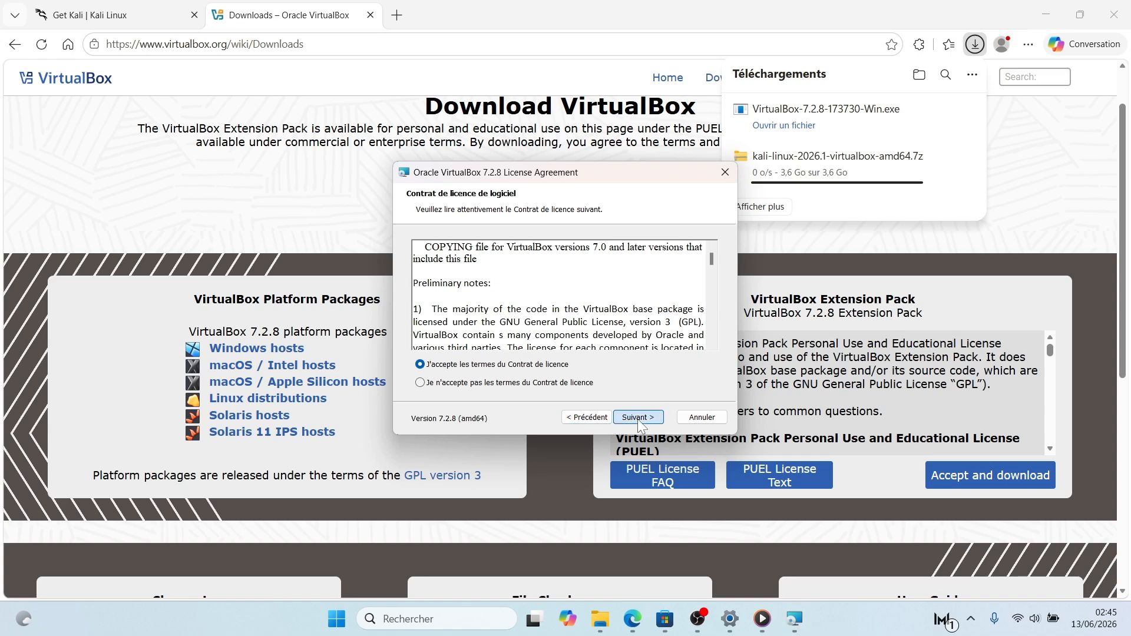
left_click(638, 418)
left_click(637, 418)
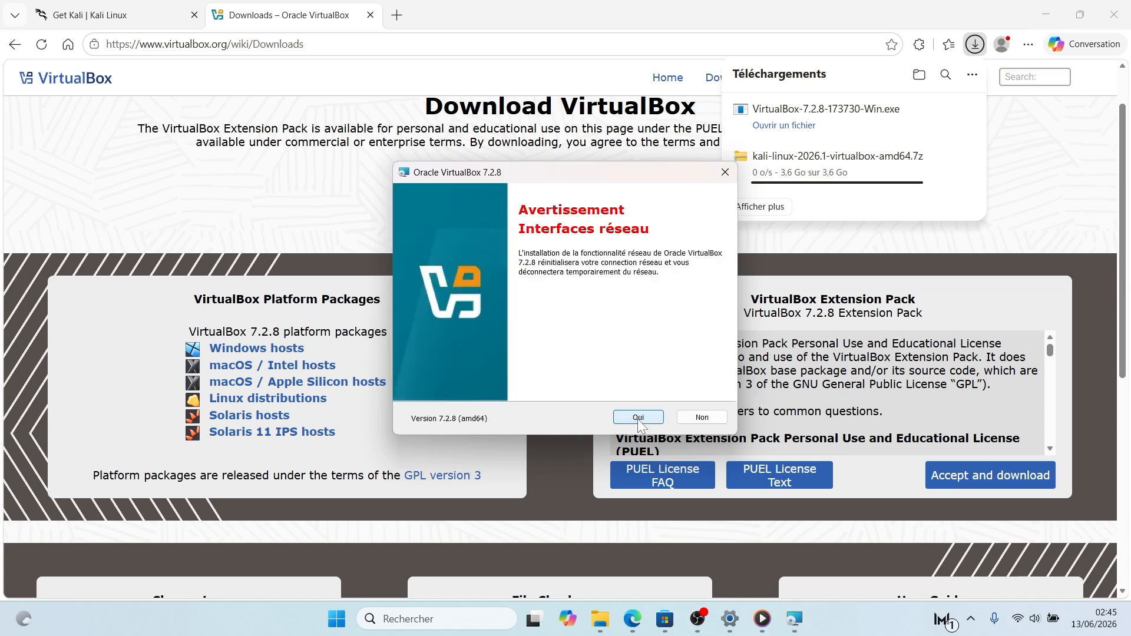
left_click(638, 418)
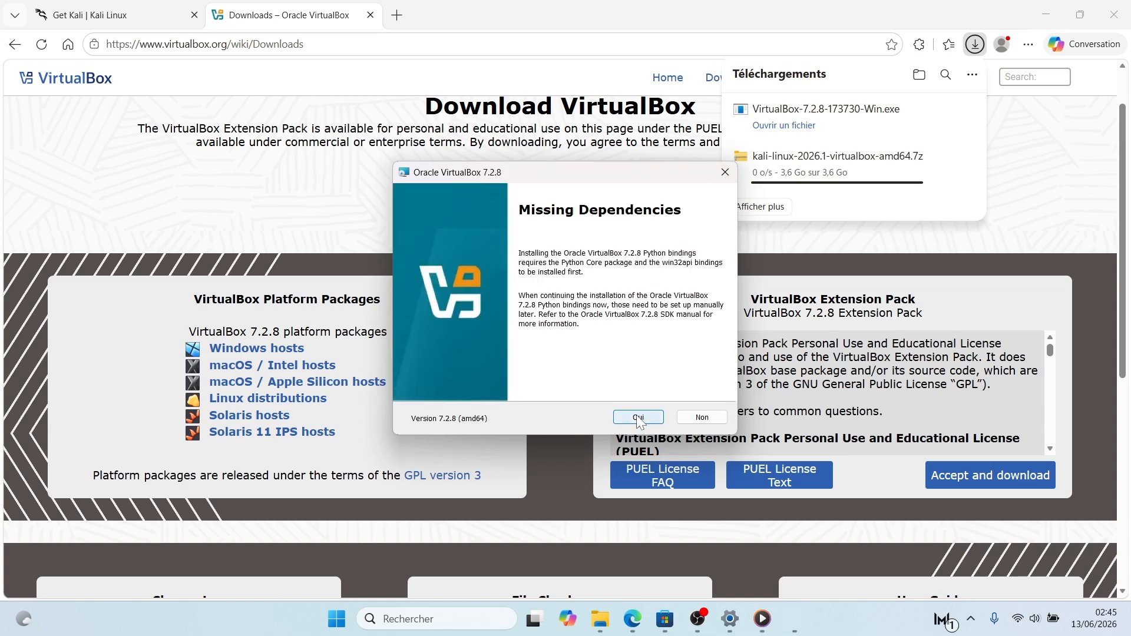
left_click(655, 418)
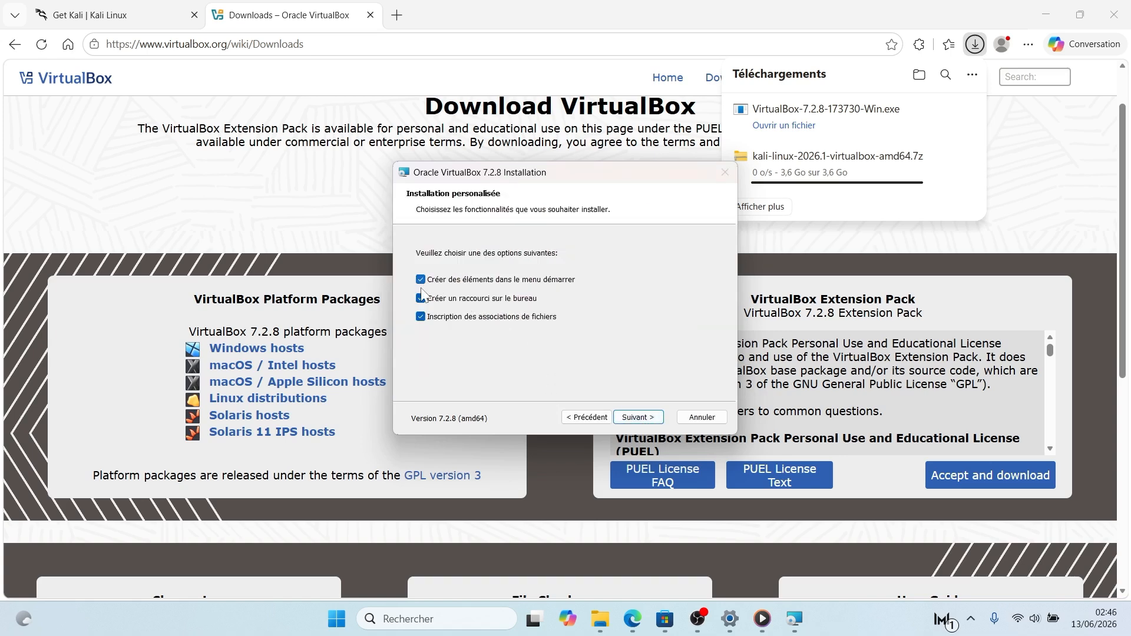
Install VirtualBox with the start menu, desktop shortcut and file association options enabled, and finish with VirtualBox set to launch
left_click(639, 418)
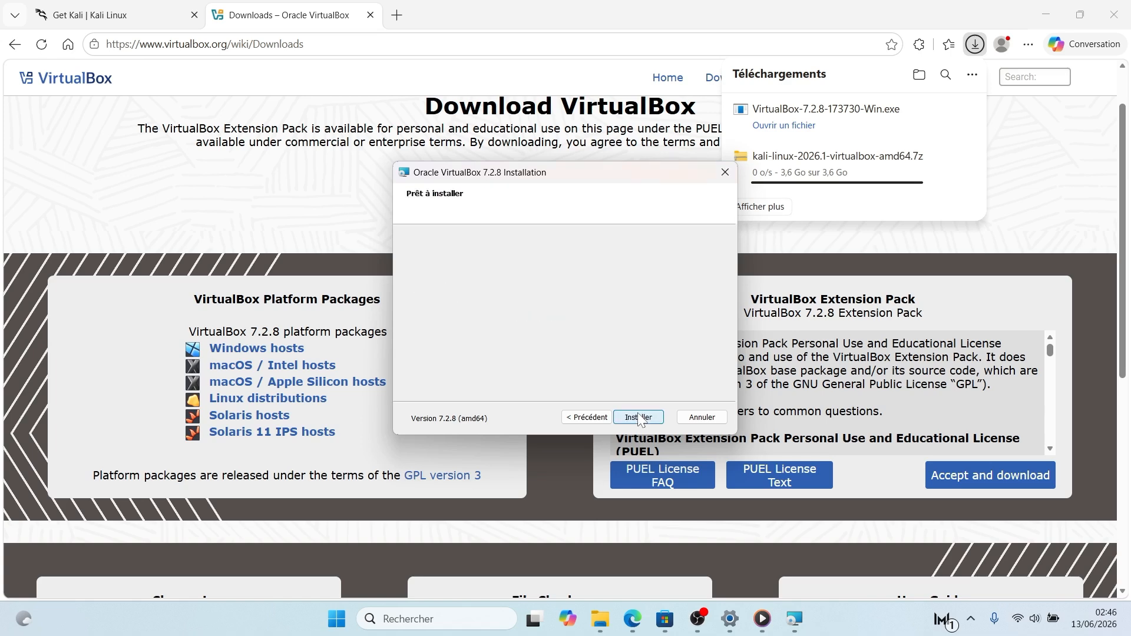
left_click(638, 417)
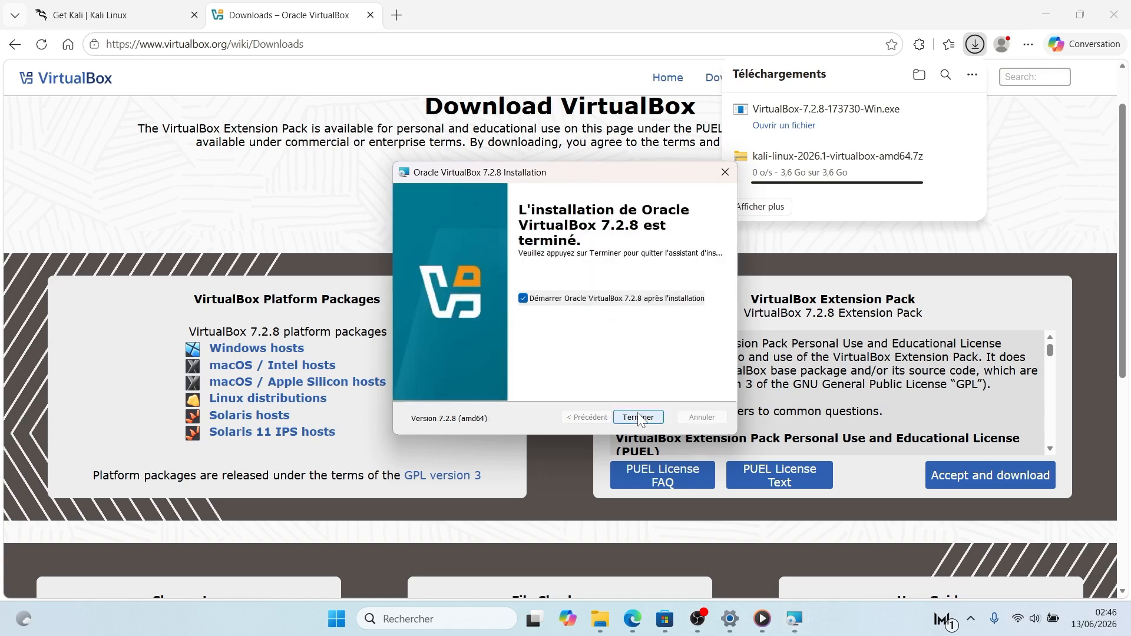
left_click(639, 417)
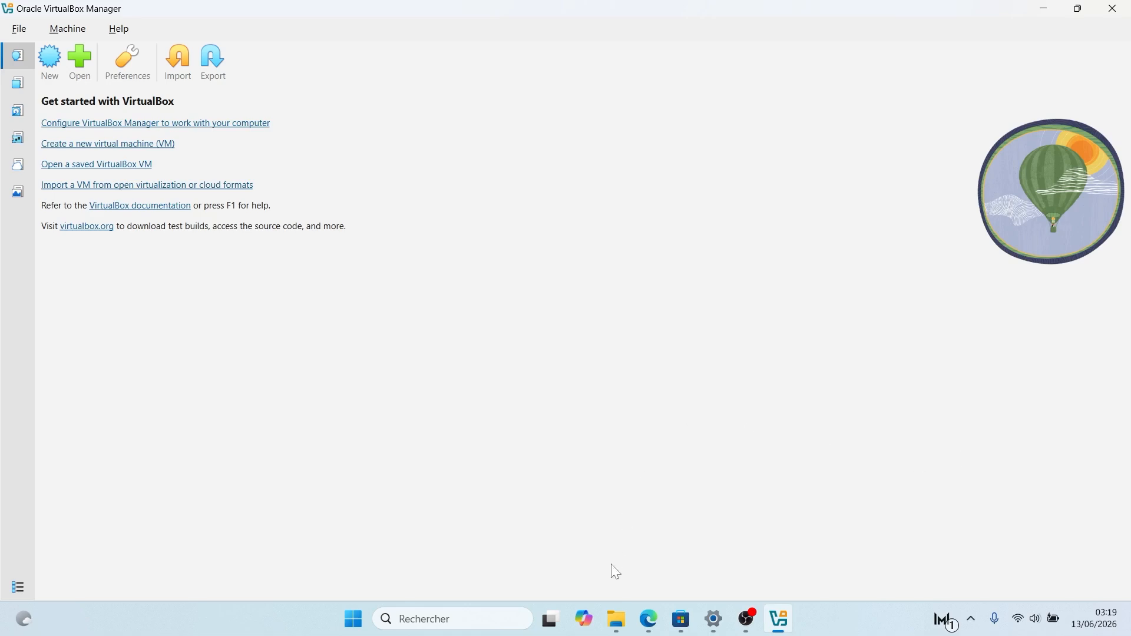
Switch to File Explorer, extract the kali-linux-2026.1-virtualbox-amd64 archive in Downloads to the proposed folder, and open the extracted inner folder
left_click(617, 620)
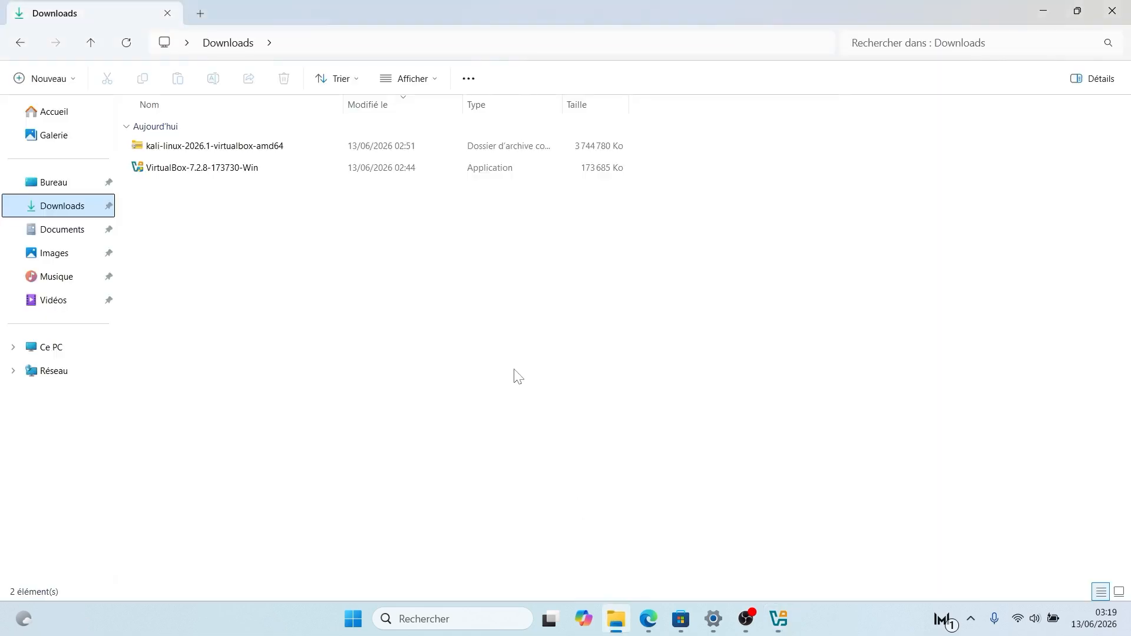
left_click(189, 148)
double_click(188, 146)
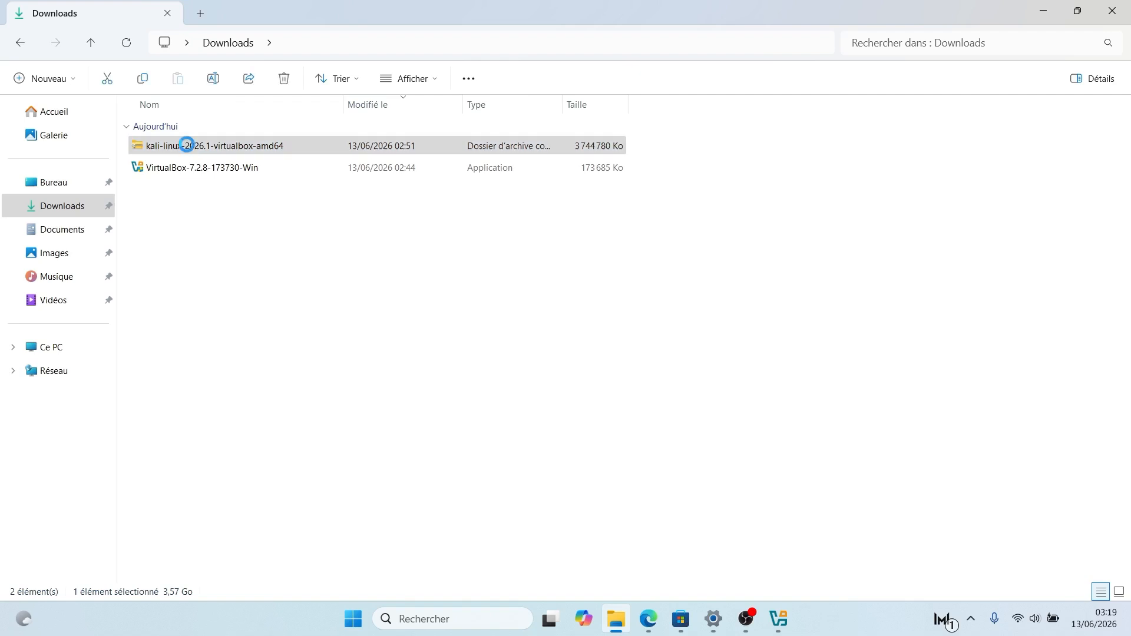
right_click(187, 146)
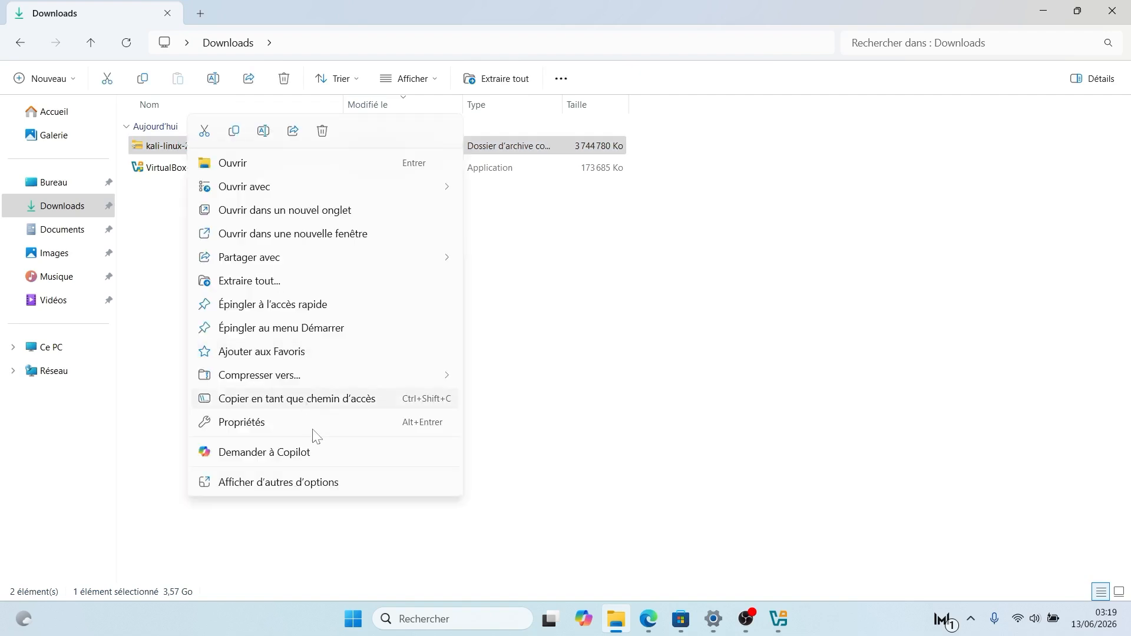
left_click(274, 283)
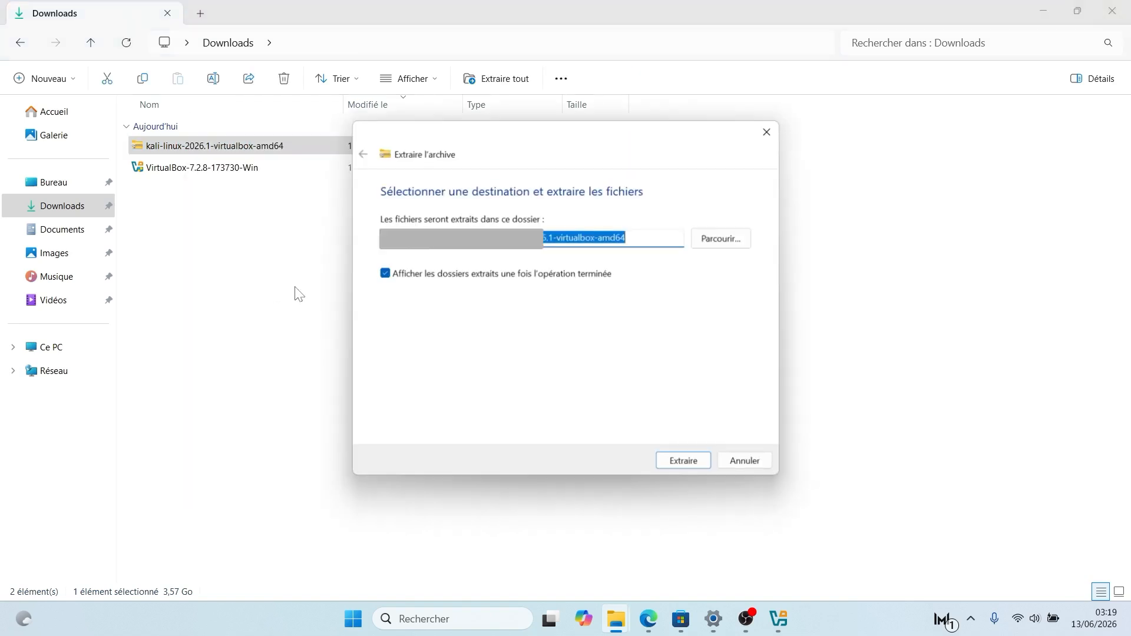
left_click(700, 463)
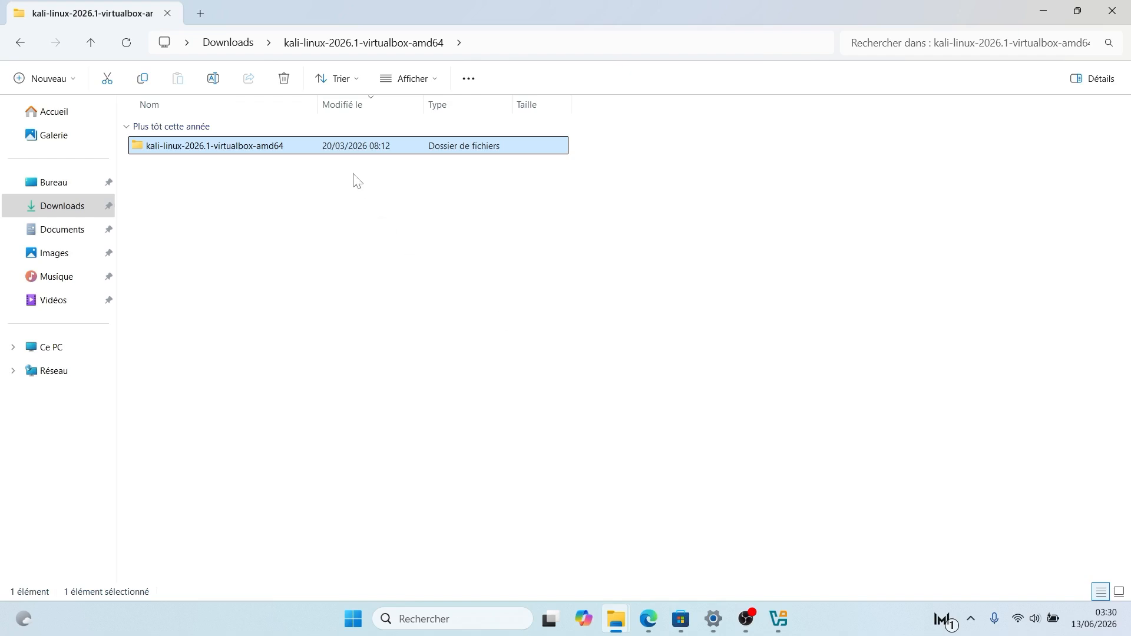
double_click(330, 156)
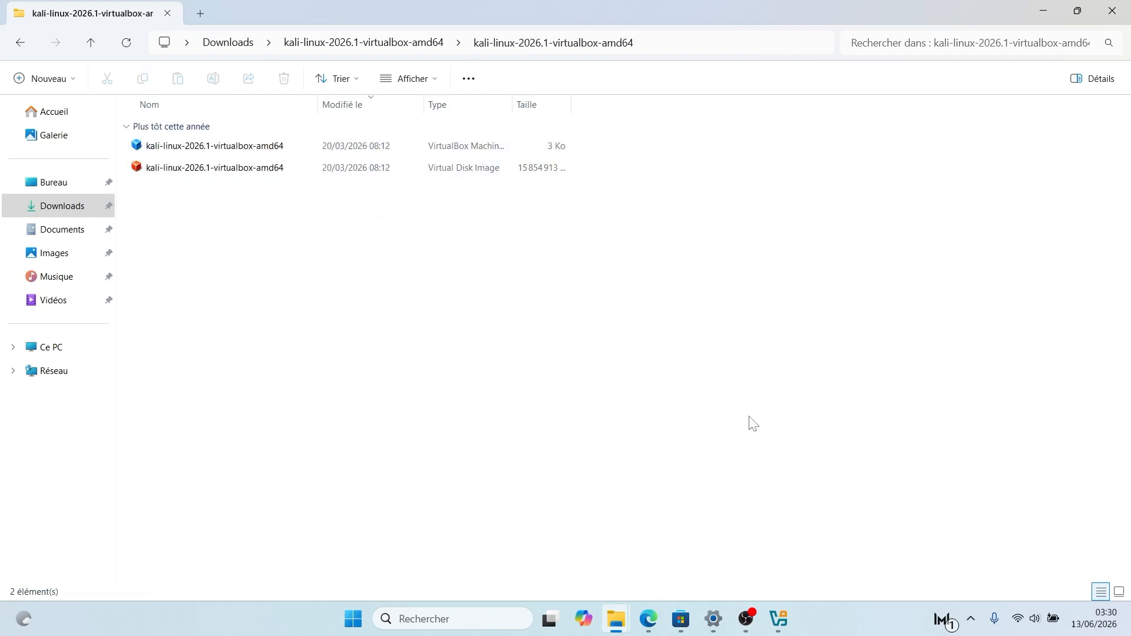
Switch to VirtualBox Manager and add the extracted kali-linux-2026.1-virtualbox-amd64 virtual machine file from the Downloads folder
left_click(778, 618)
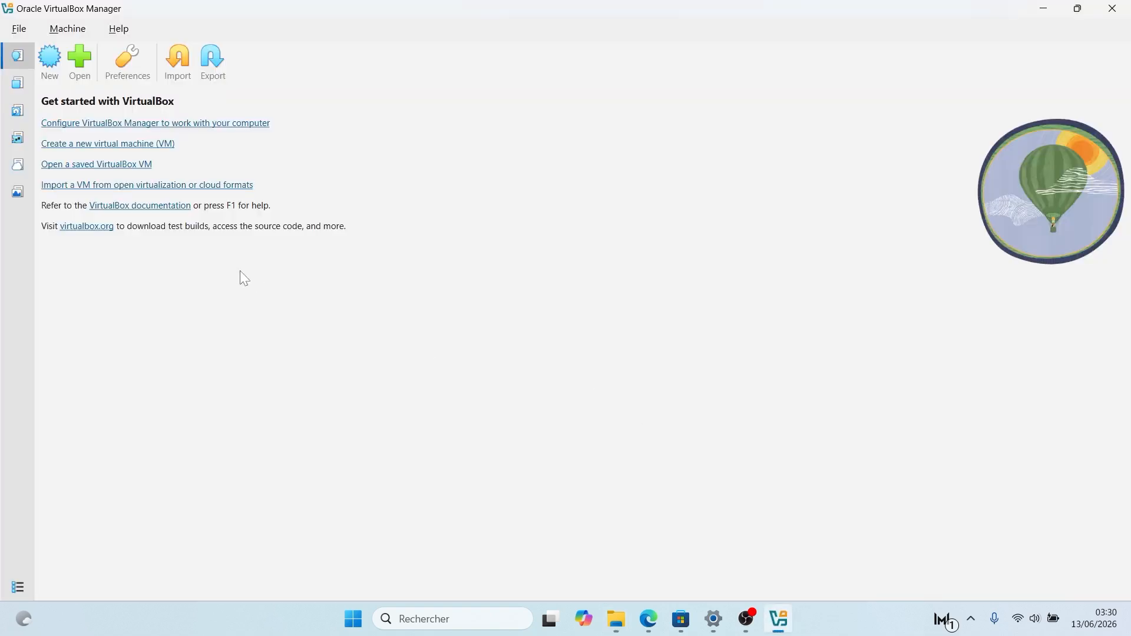
left_click(82, 62)
left_click(70, 212)
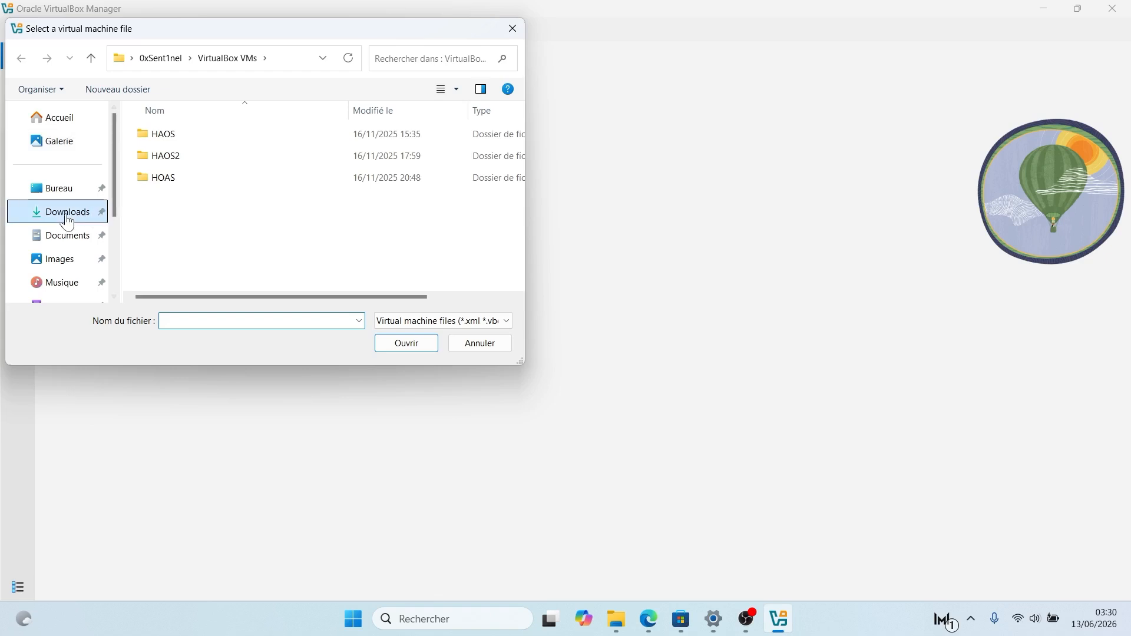
double_click(299, 158)
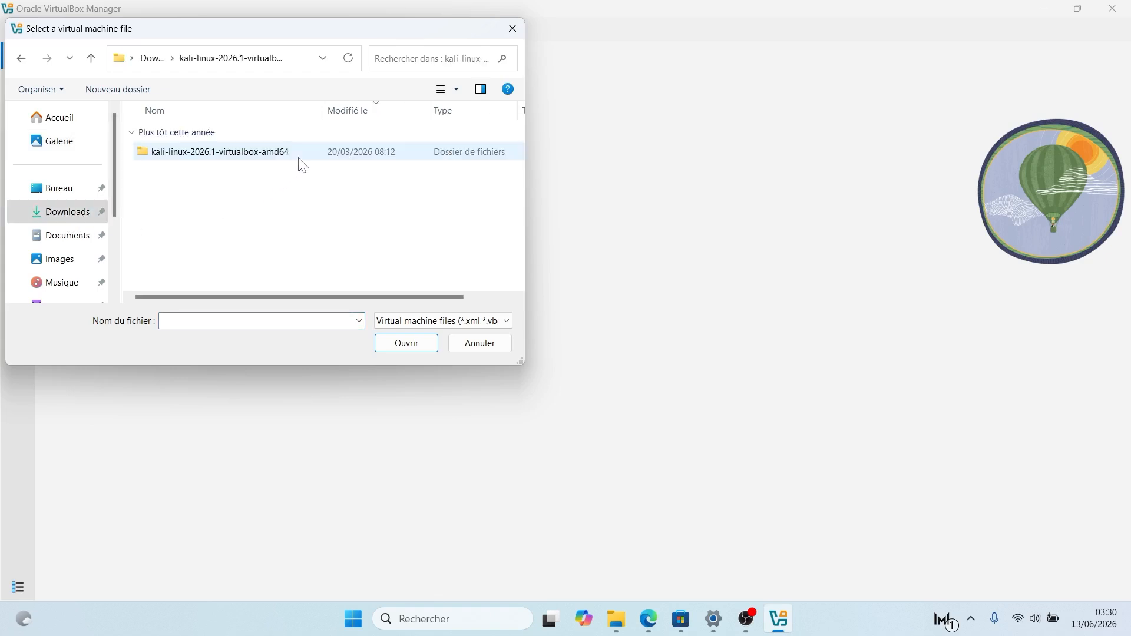
double_click(266, 152)
double_click(268, 152)
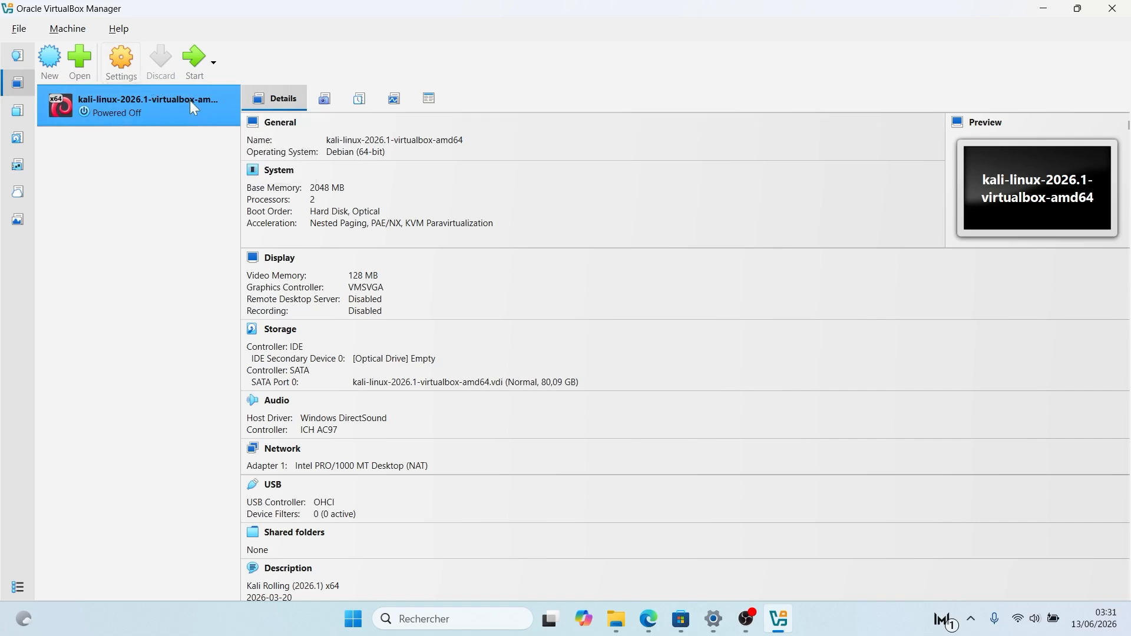
Set the Kali virtual machine's base memory to 4096 MB and its number of CPUs to 3
key("ctrl+s")
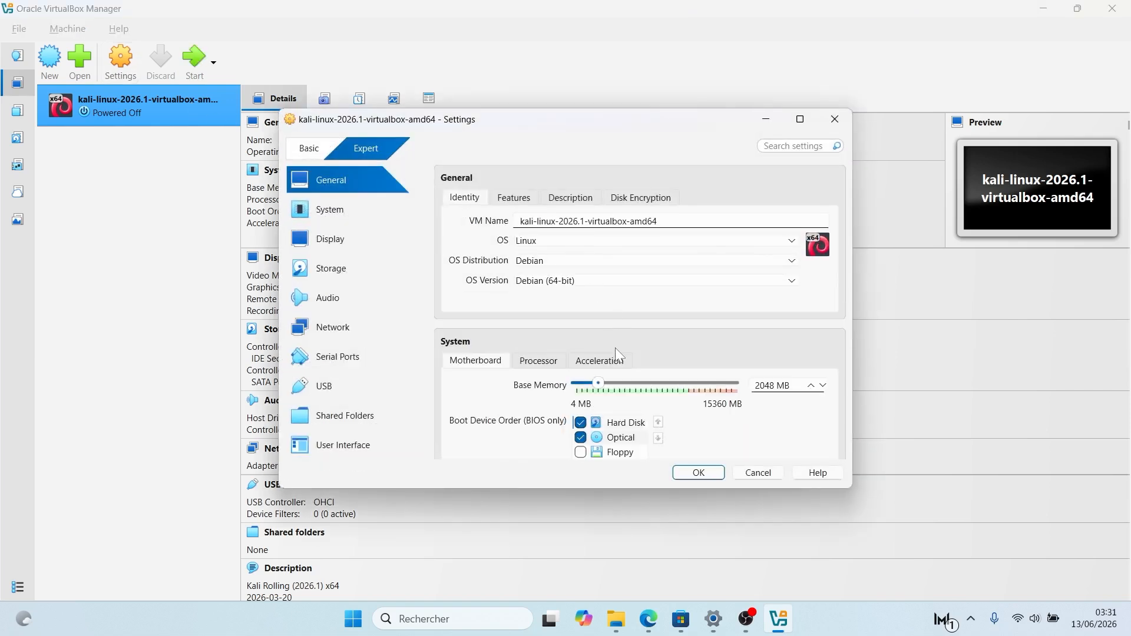
scroll(540, 377, "down", 1)
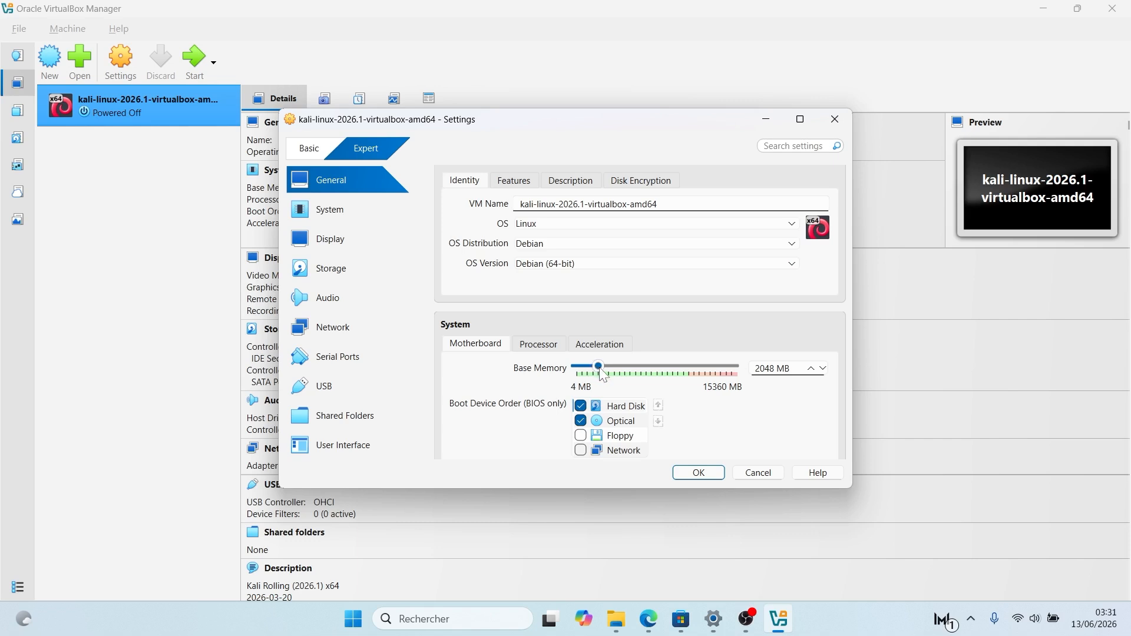
mouse_move(602, 375)
left_mouse_down()
mouse_move(621, 377)
mouse_move(592, 374)
left_mouse_up()
left_click(554, 349)
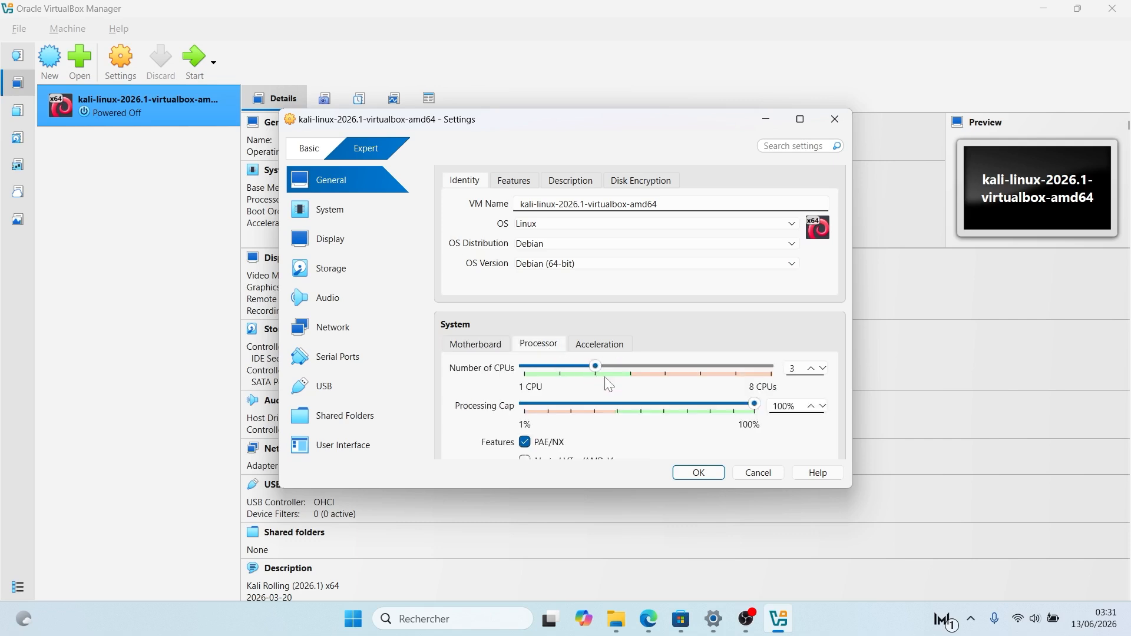
left_click(699, 473)
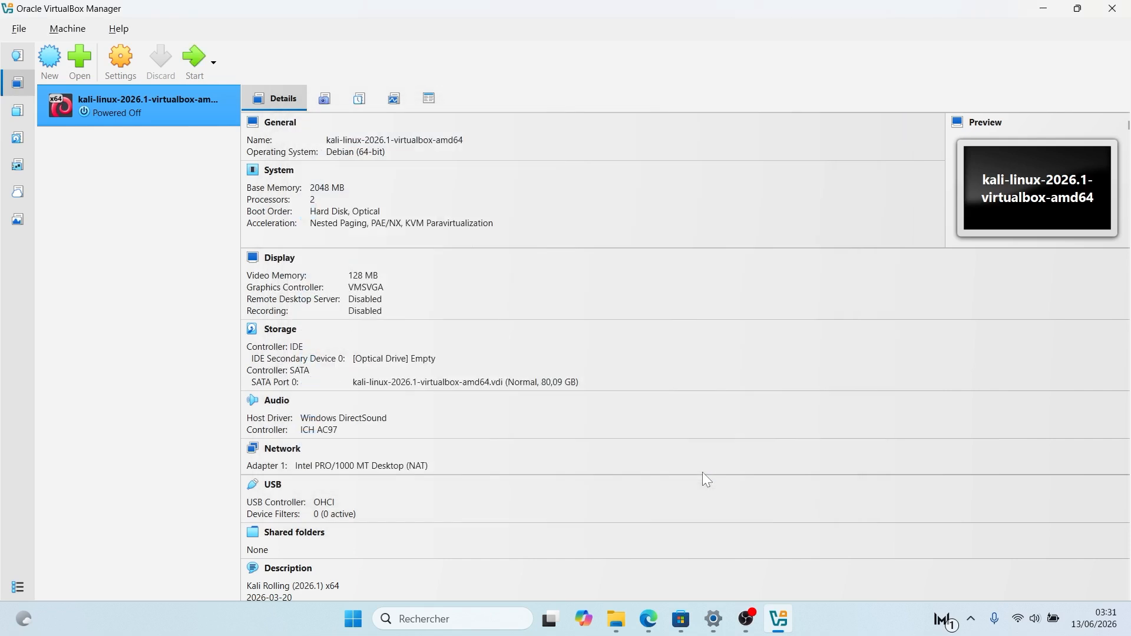
Start the Kali Linux virtual machine and bring its running window to the front
left_click(196, 68)
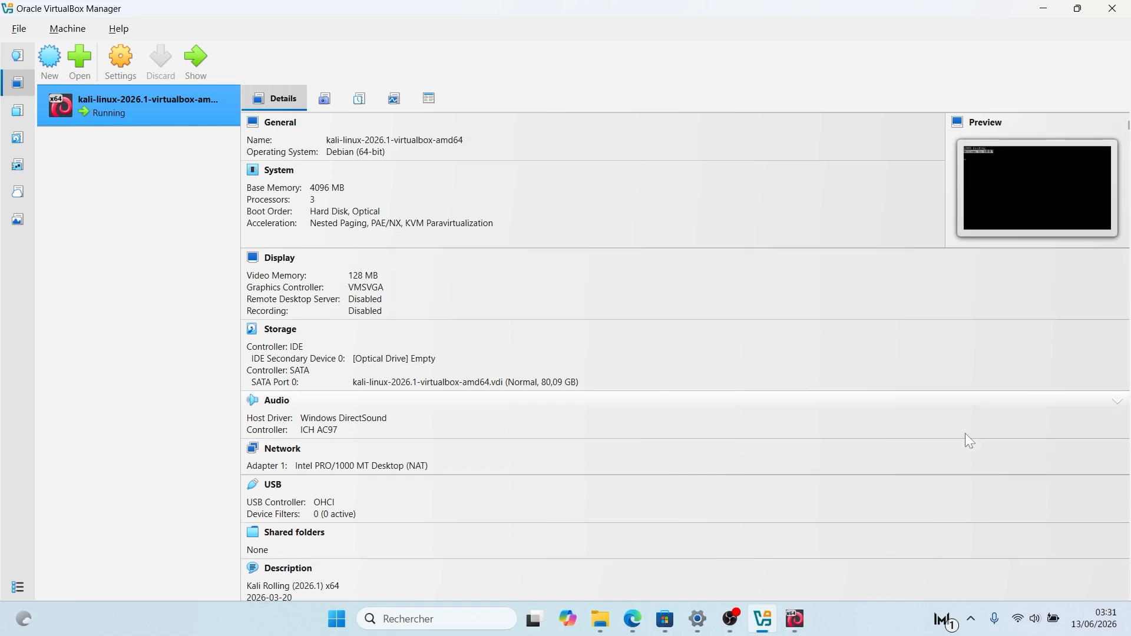
left_click(797, 626)
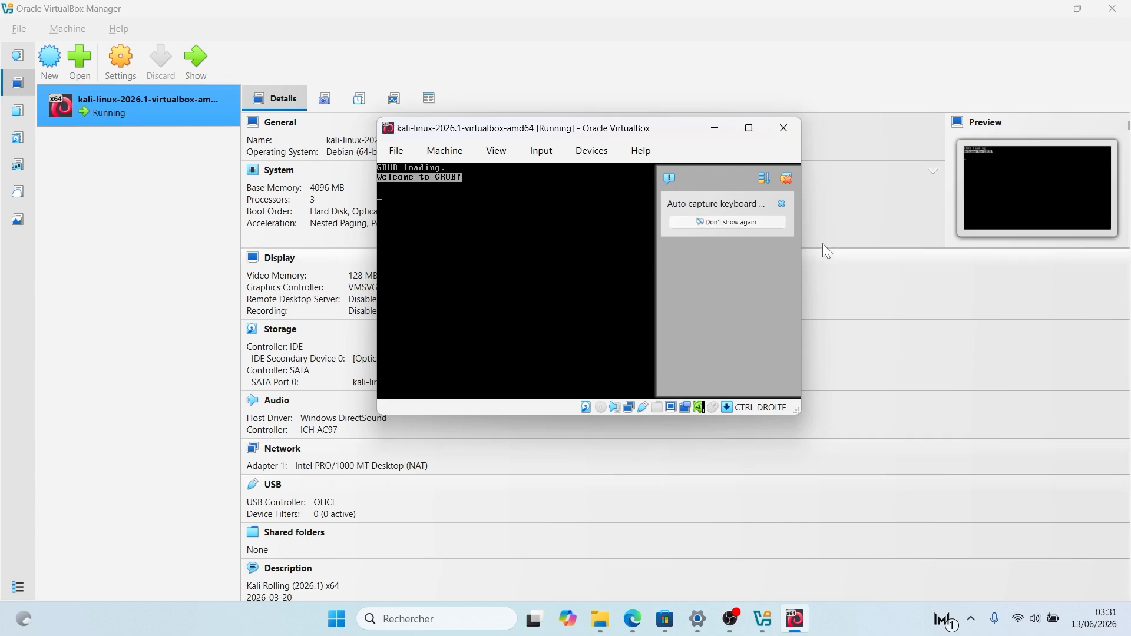
Dismiss the virtual machine's notifications and maximize its running window
left_click(787, 177)
left_click(754, 131)
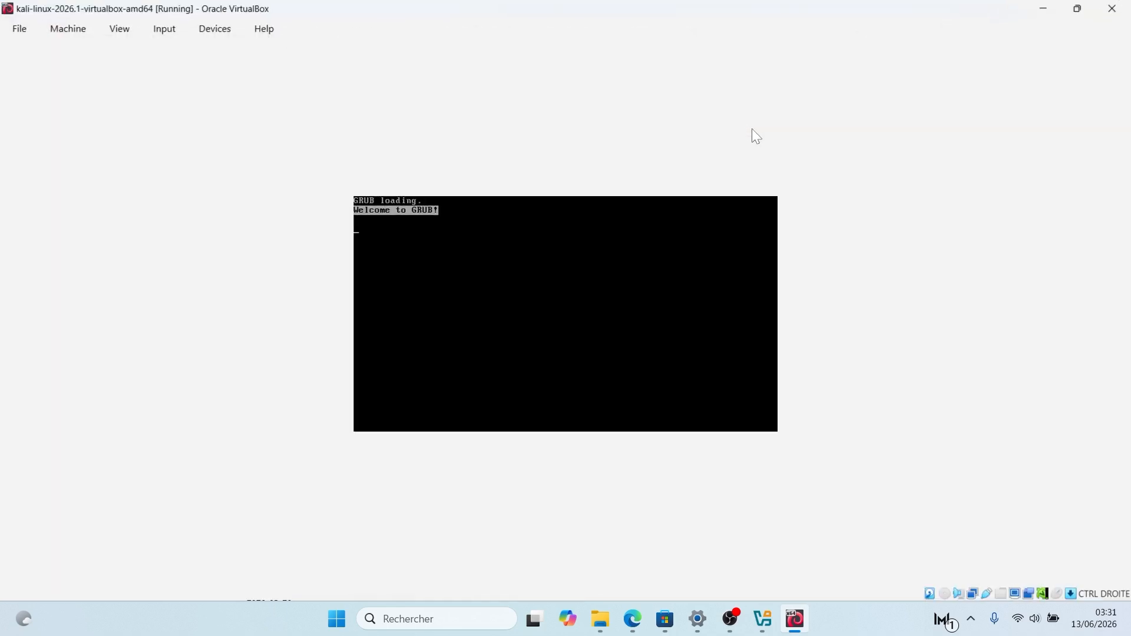
left_click(1077, 9)
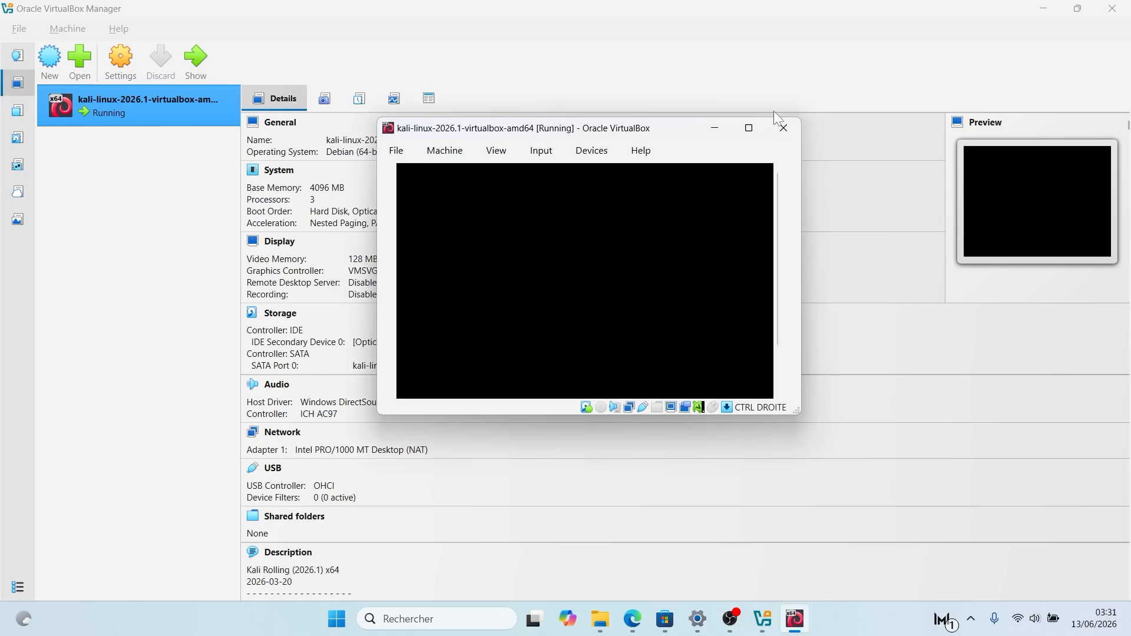
left_click(749, 127)
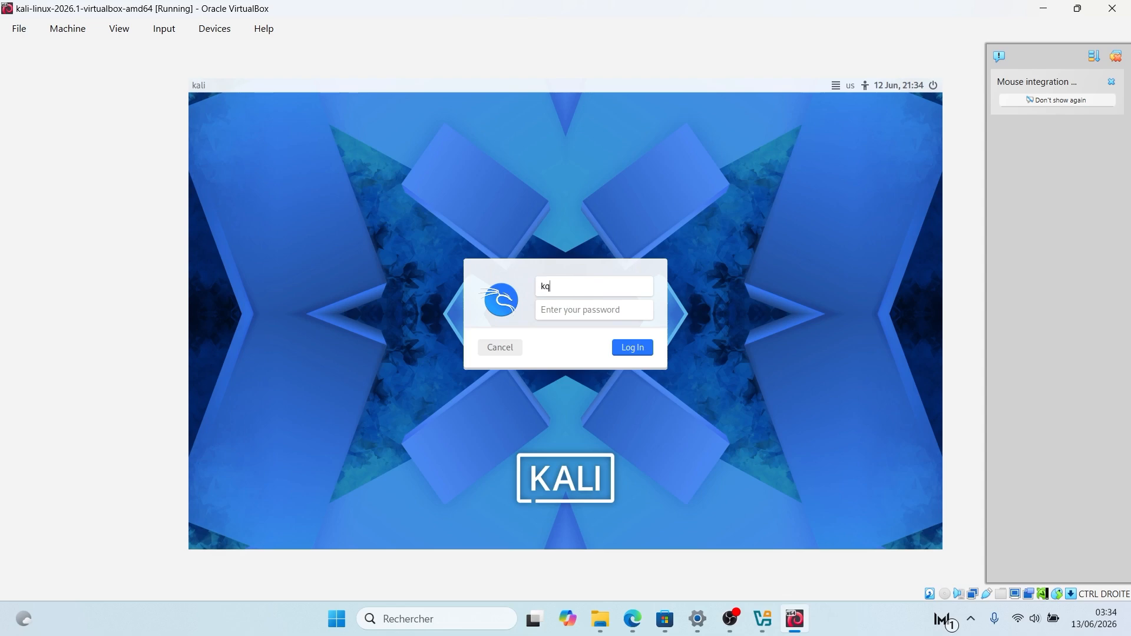
Log in to the Kali desktop with the account's username and password
left_click(565, 308)
left_click(634, 349)
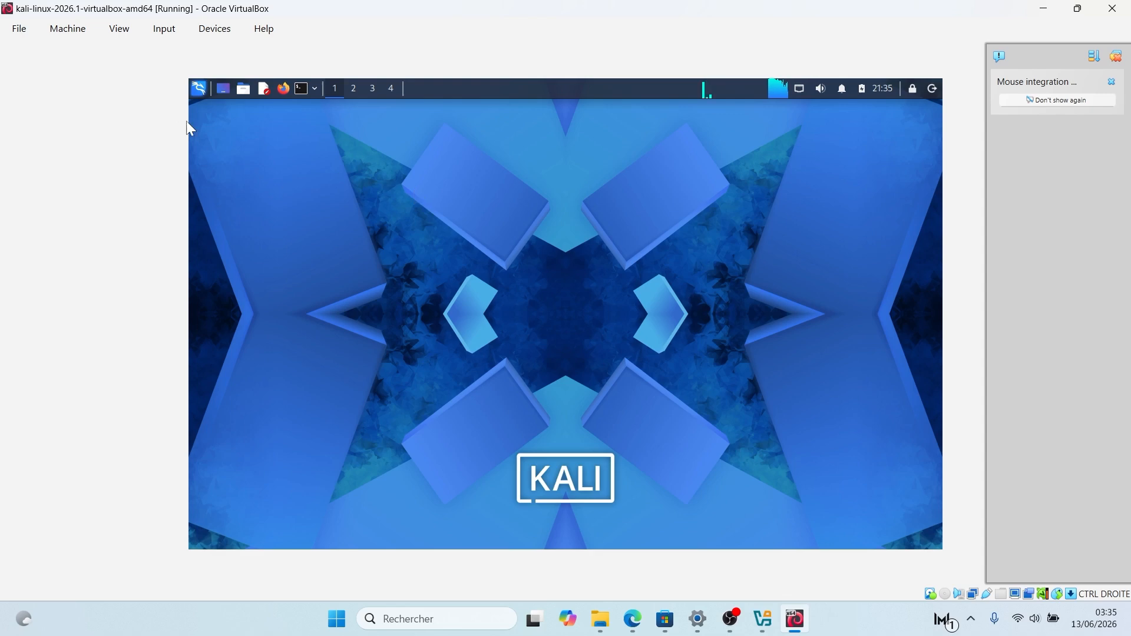
Open a terminal on the Kali desktop and maximize its window
left_click(201, 91)
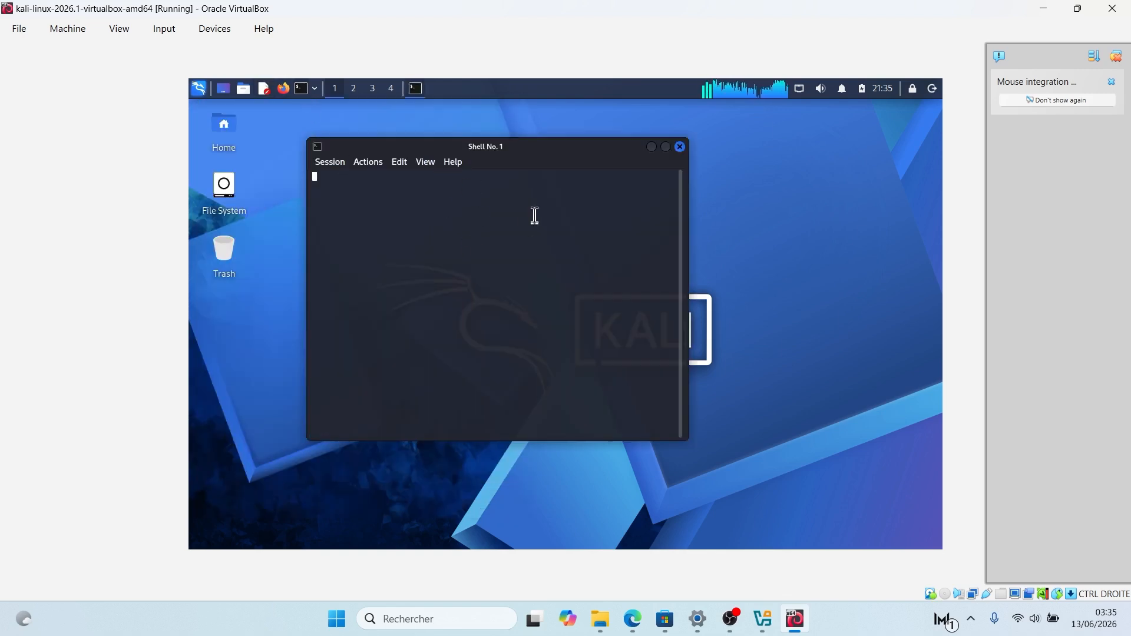
left_click_drag(564, 152, 595, 159)
left_click(696, 154)
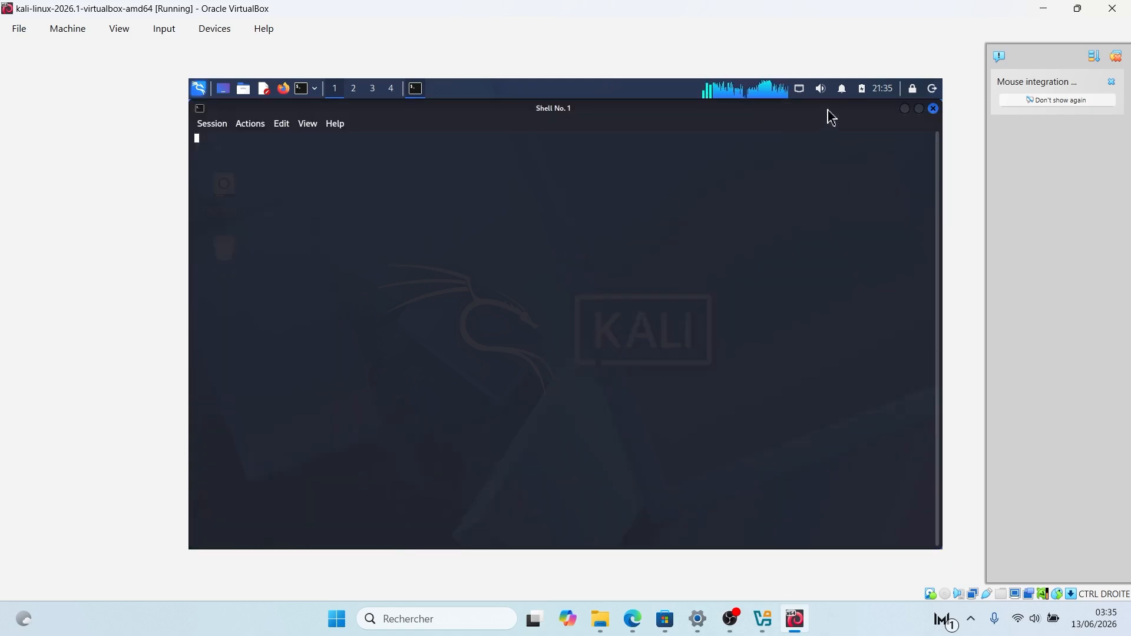
left_click_drag(828, 113, 765, 171)
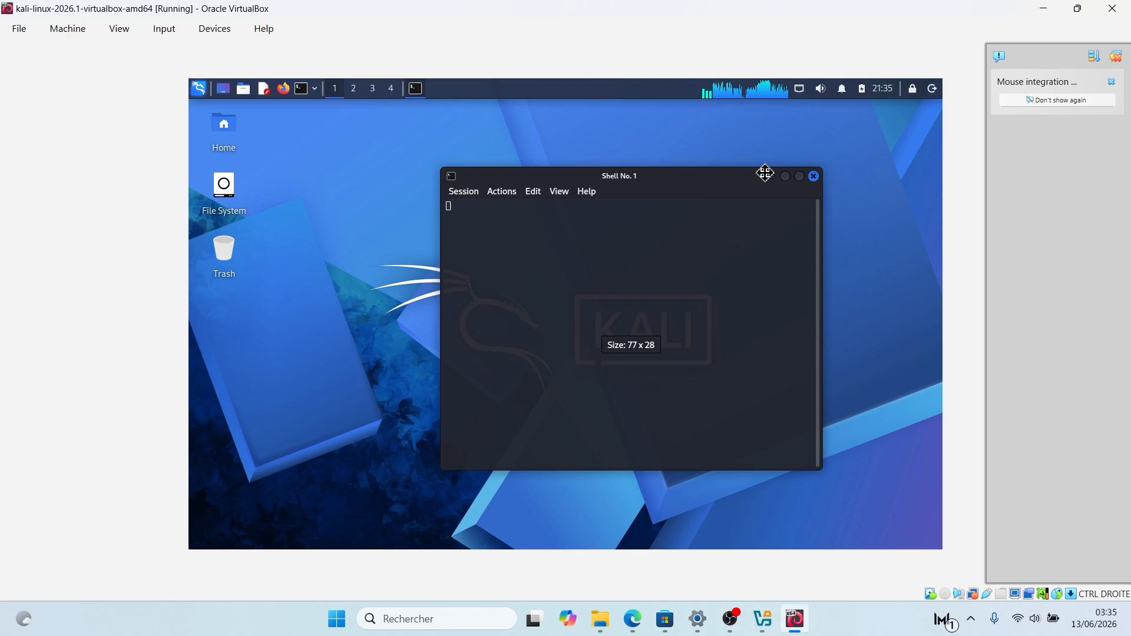
left_click(800, 177)
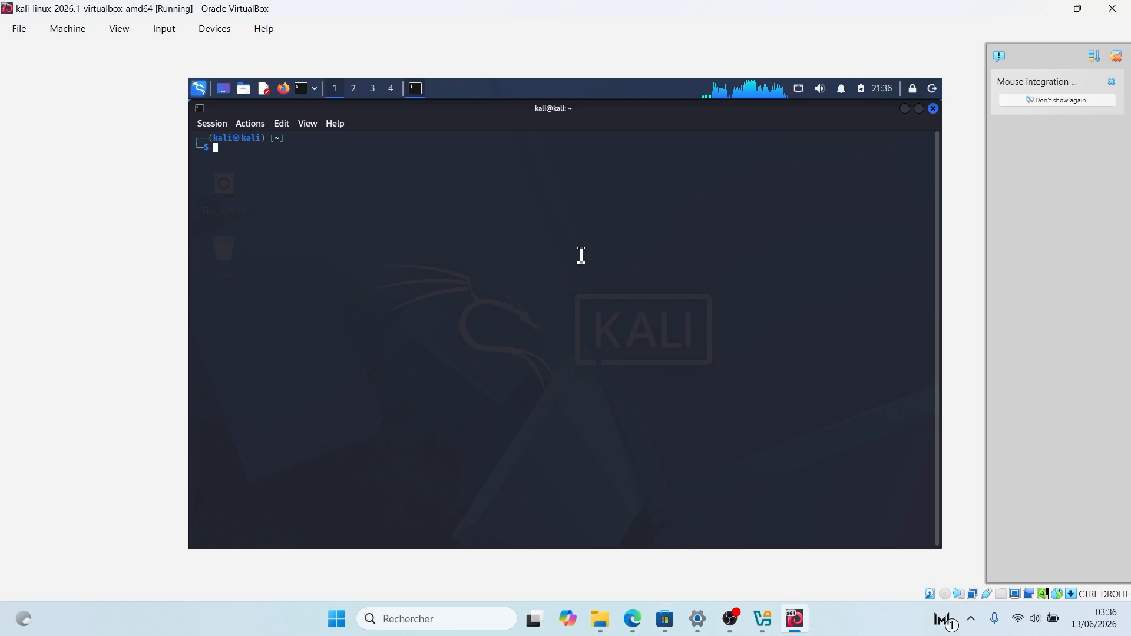
List the home directory's contents with ls in the terminal and change into the Documents directory with cd
type("ls")
key("Return")
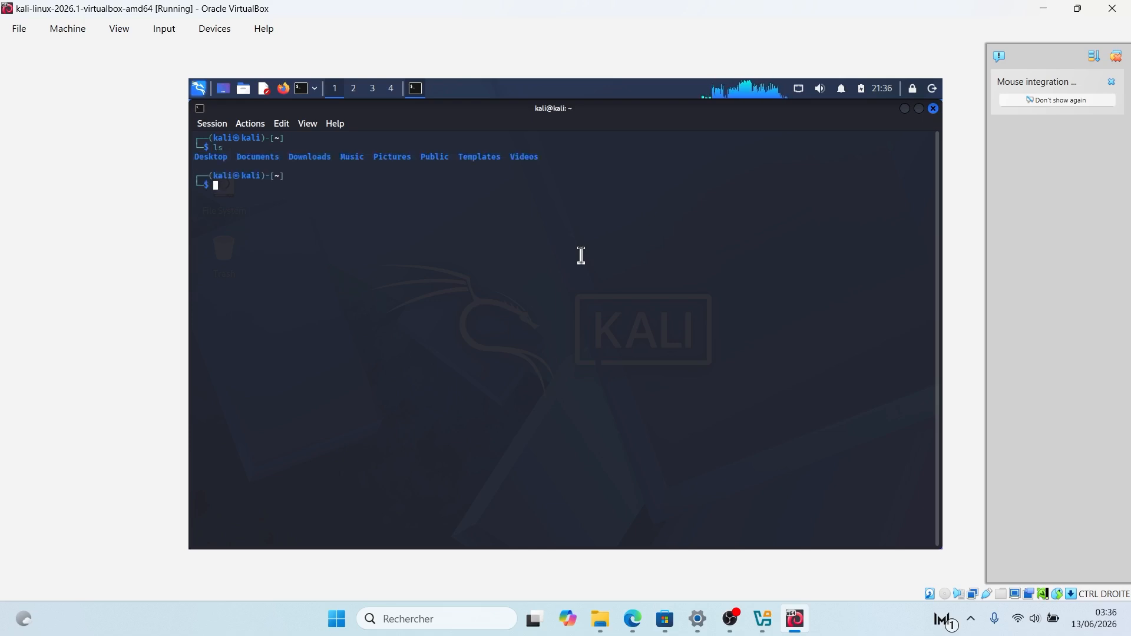
type("ls")
key("Return")
type("cd D")
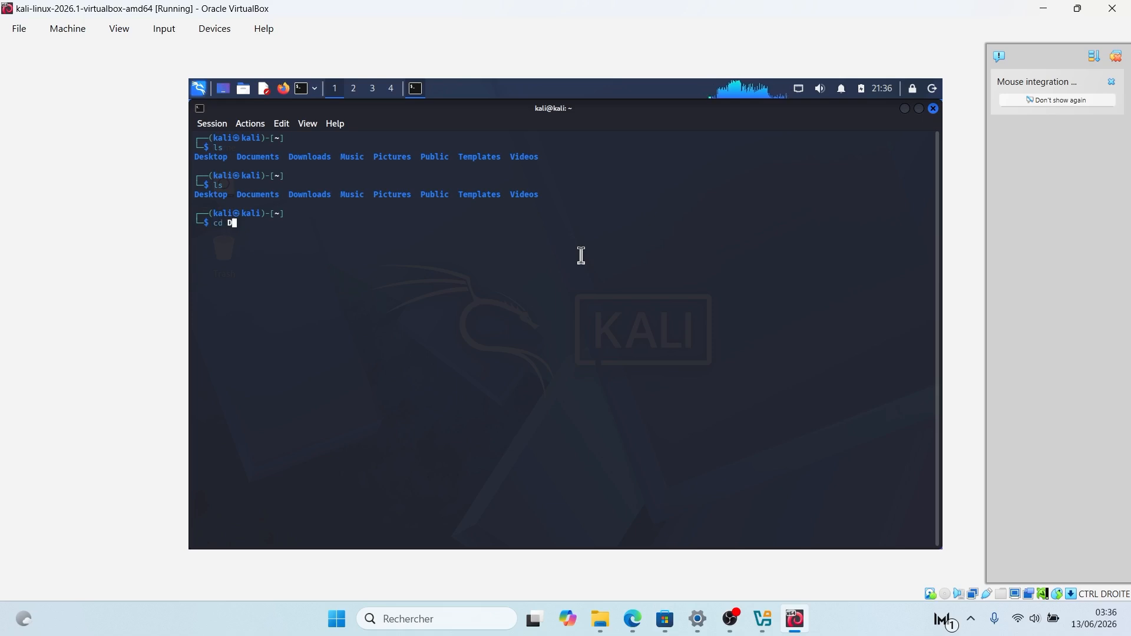
key("Tab")
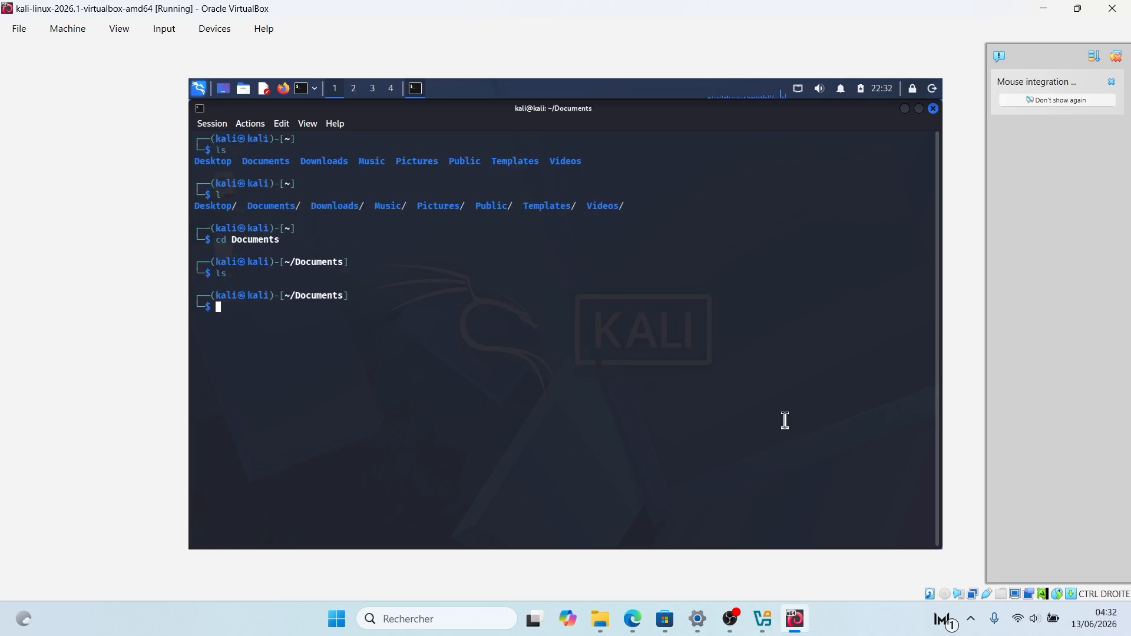